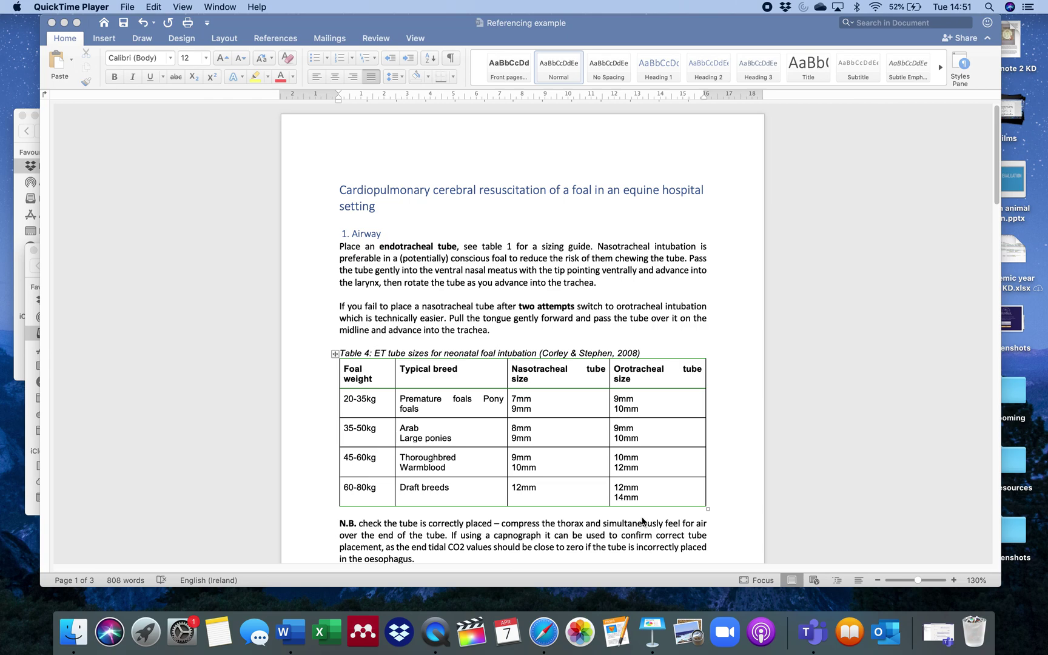
Step: Launch Mendeley Desktop from the References tab of the Word document
click(496, 265)
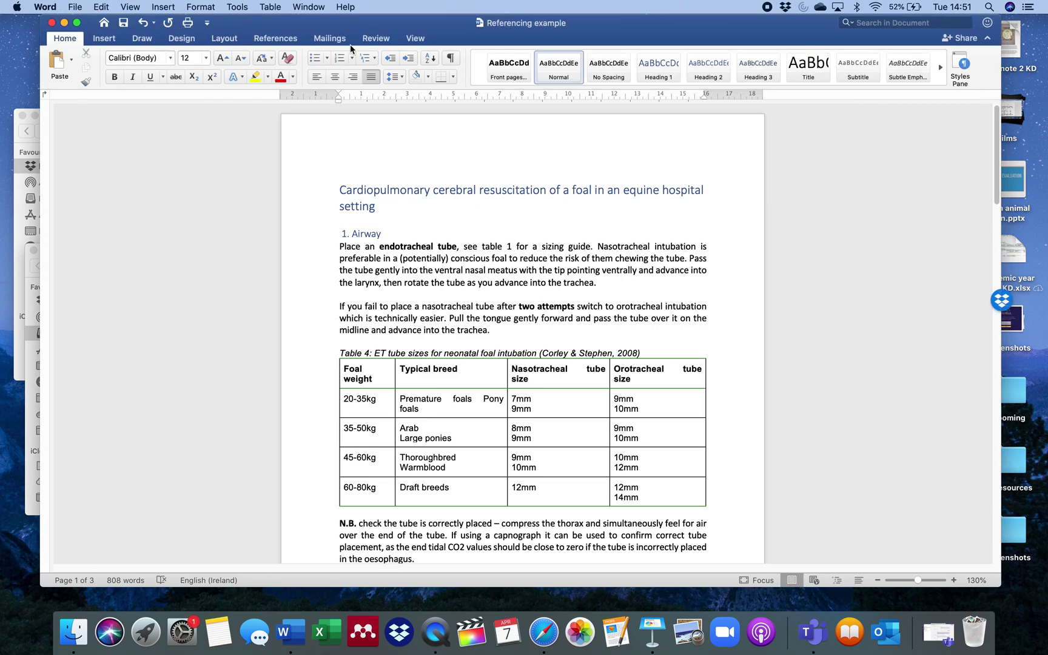
click(273, 40)
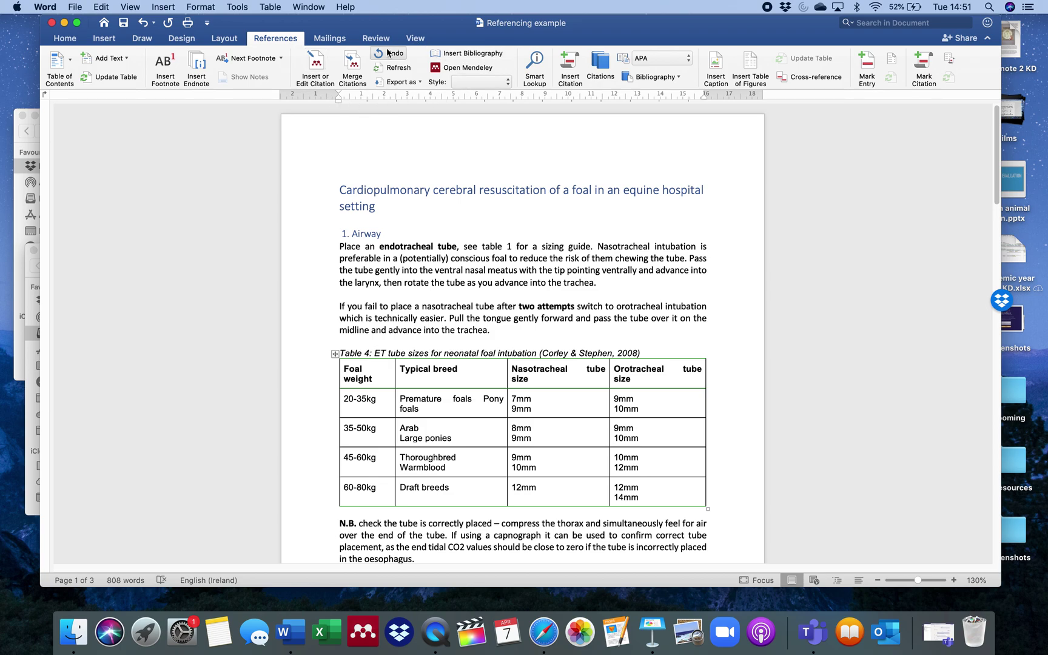
click(456, 70)
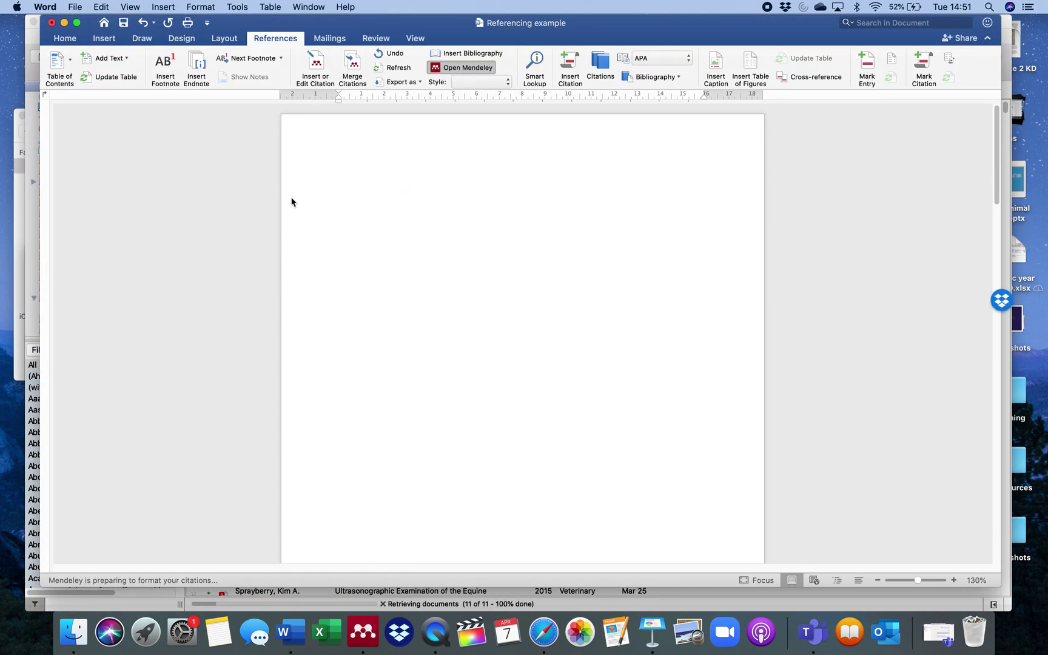
Step: Open the Foal CPCR folder of seven papers in Mendeley, then return to Word
click(363, 614)
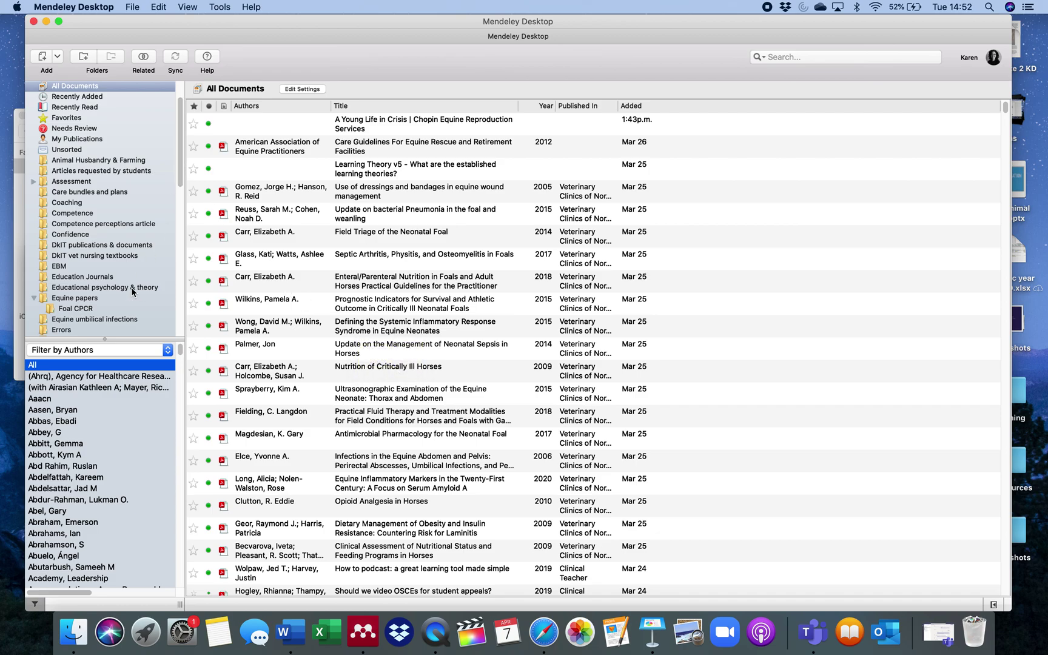
click(91, 310)
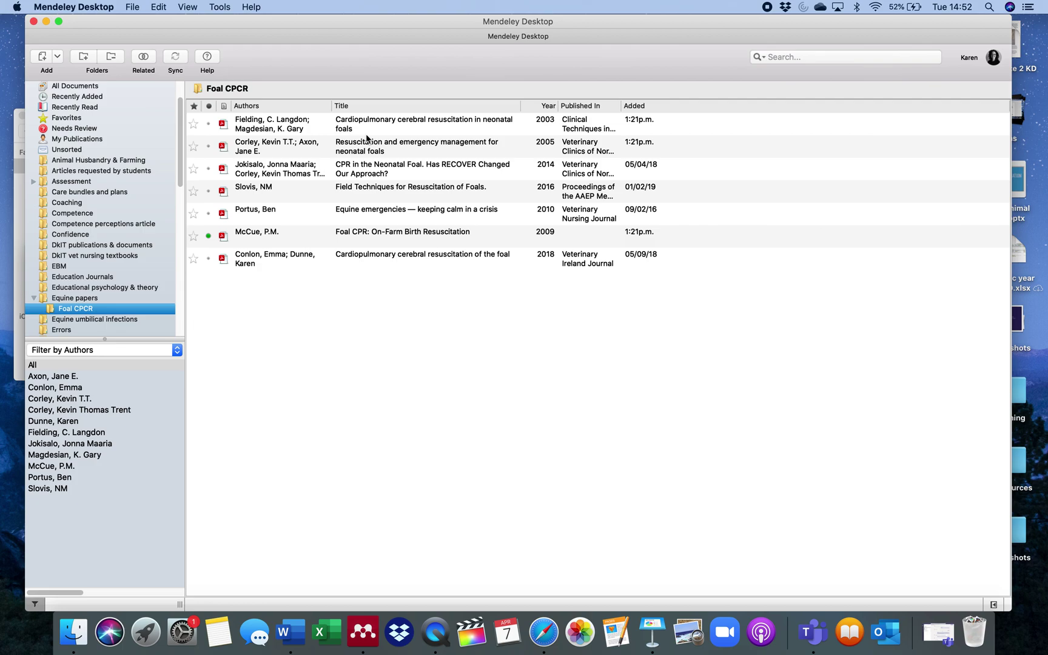
key(super+Tab)
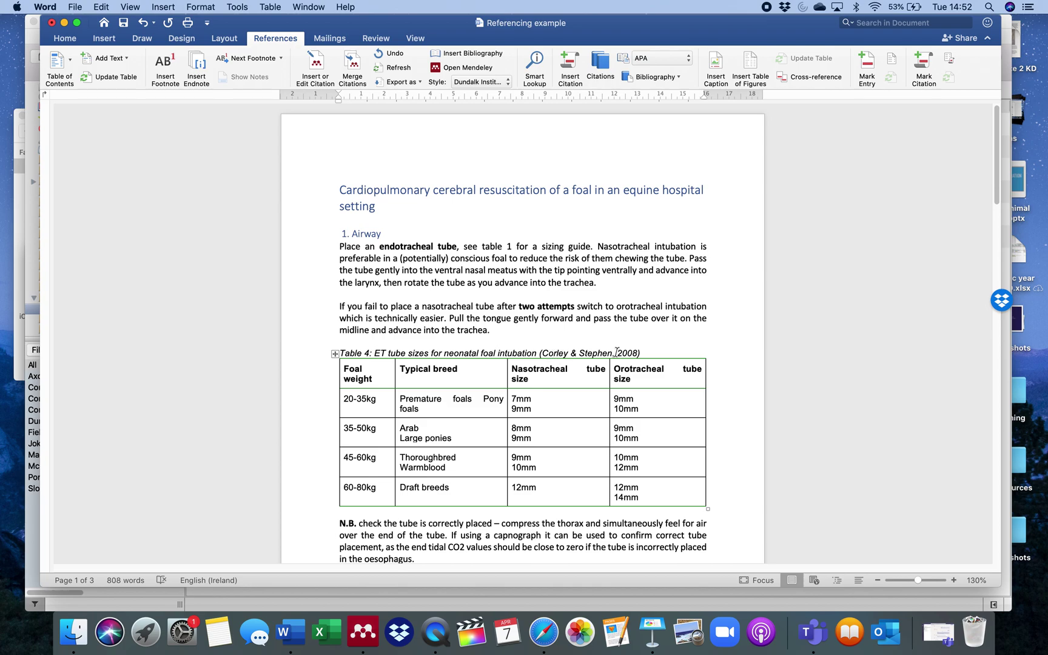
Step: Delete the hand-typed '(Corley & Stephen, 2008)' citation from the Table 4 caption
click(643, 353)
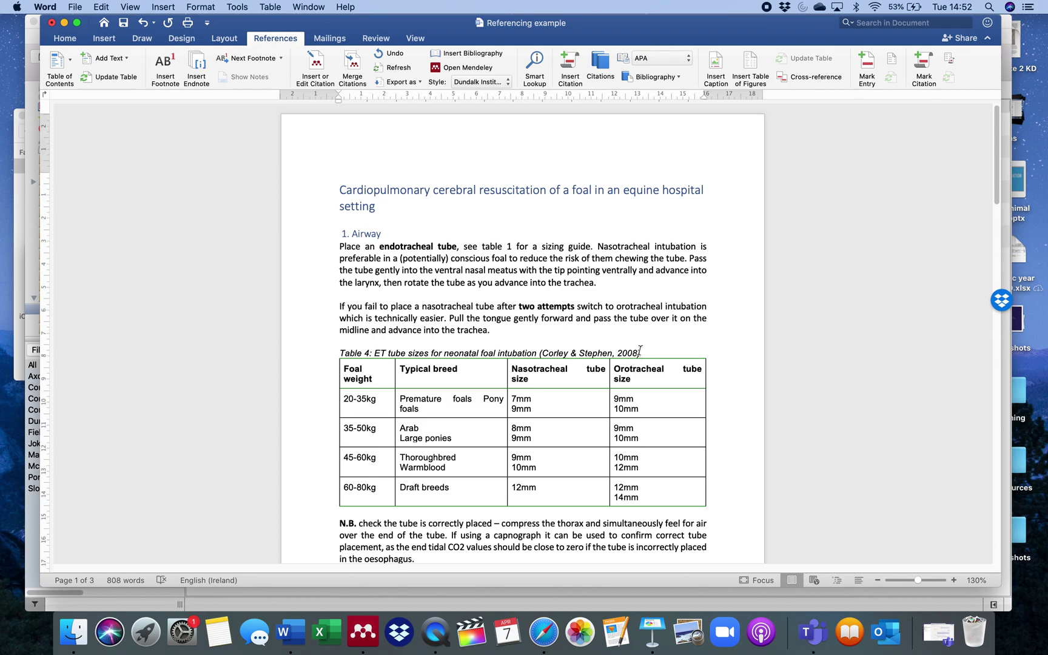
drag(640, 352, 544, 353)
key(BackSpace)
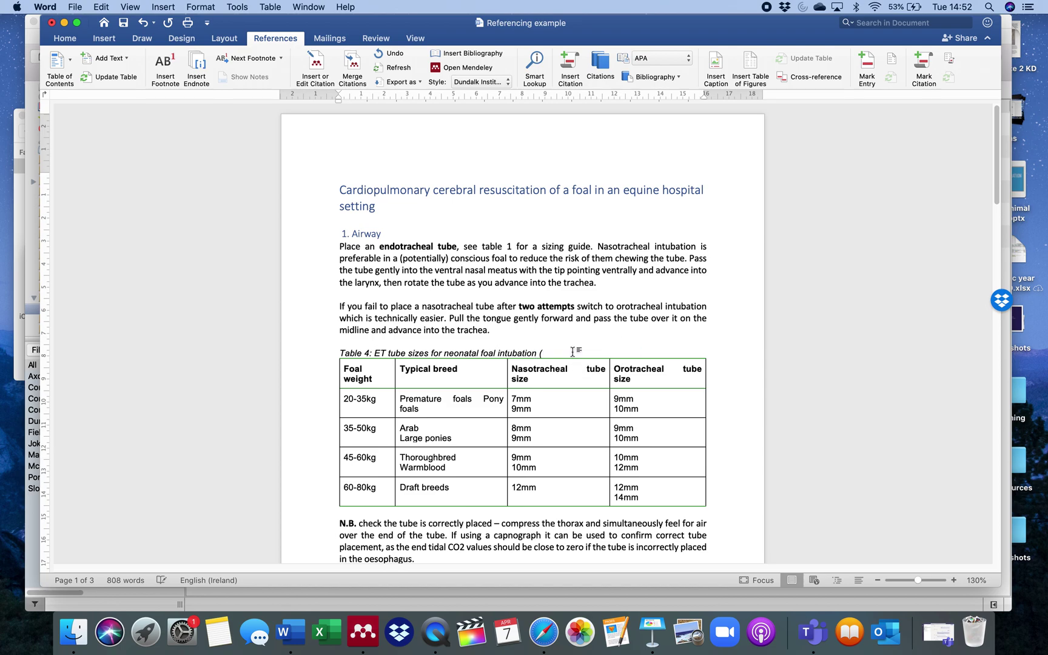
key(BackSpace)
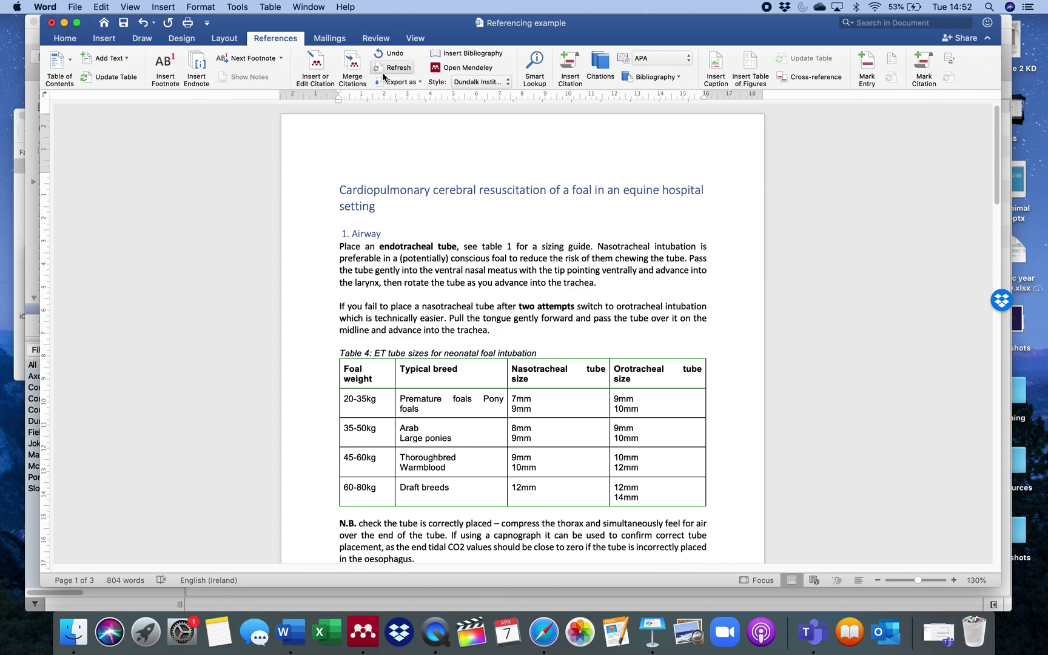
Step: Insert a Mendeley citation for the Corley 2008 reference at the end of the caption
click(315, 64)
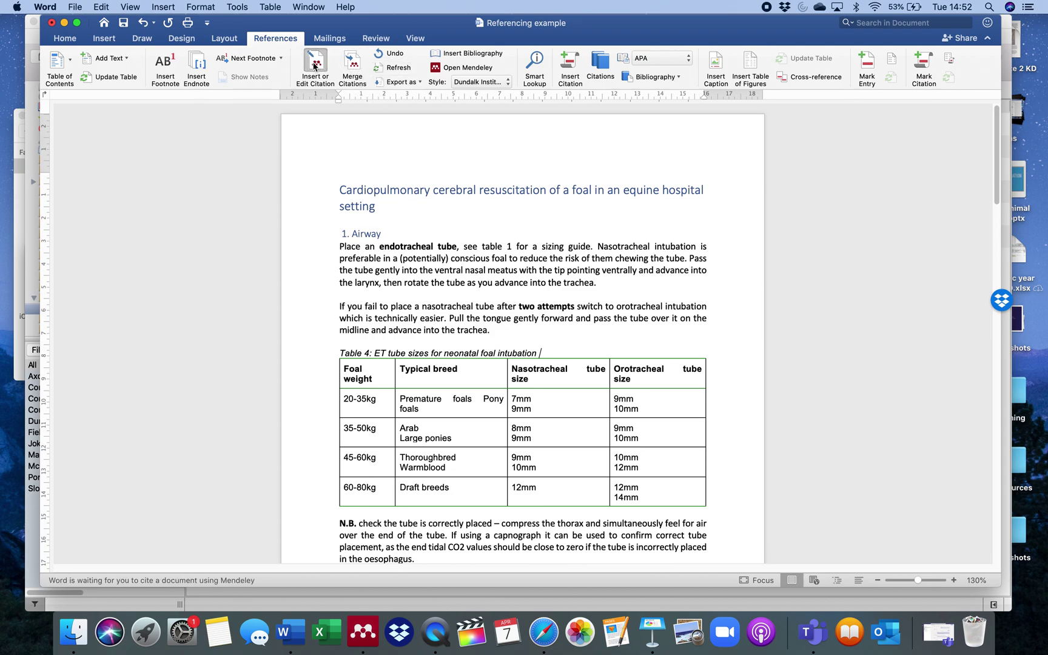
text(corley step)
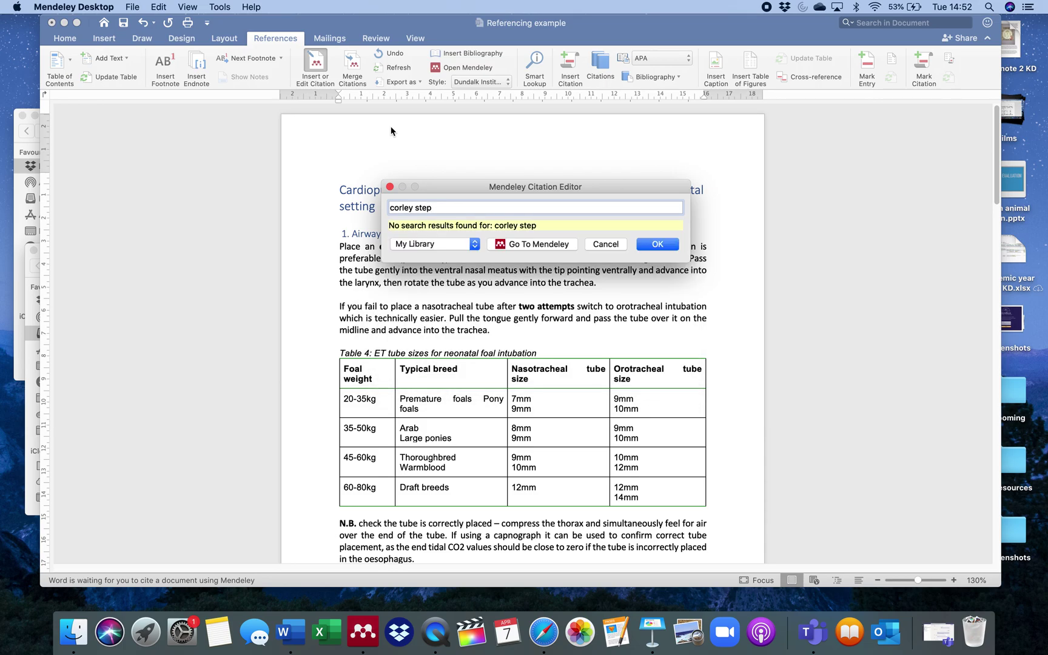
key(BackSpace)
key(BackSpace)
key(BackSpace)
key(BackSpace)
text(20)
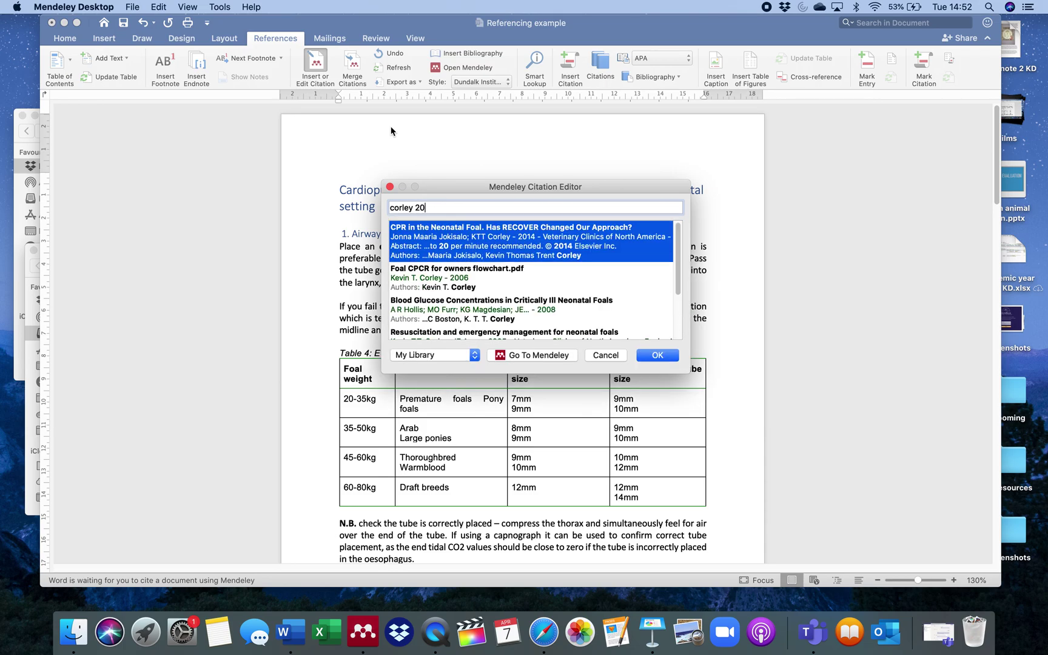
text(08)
key(Return)
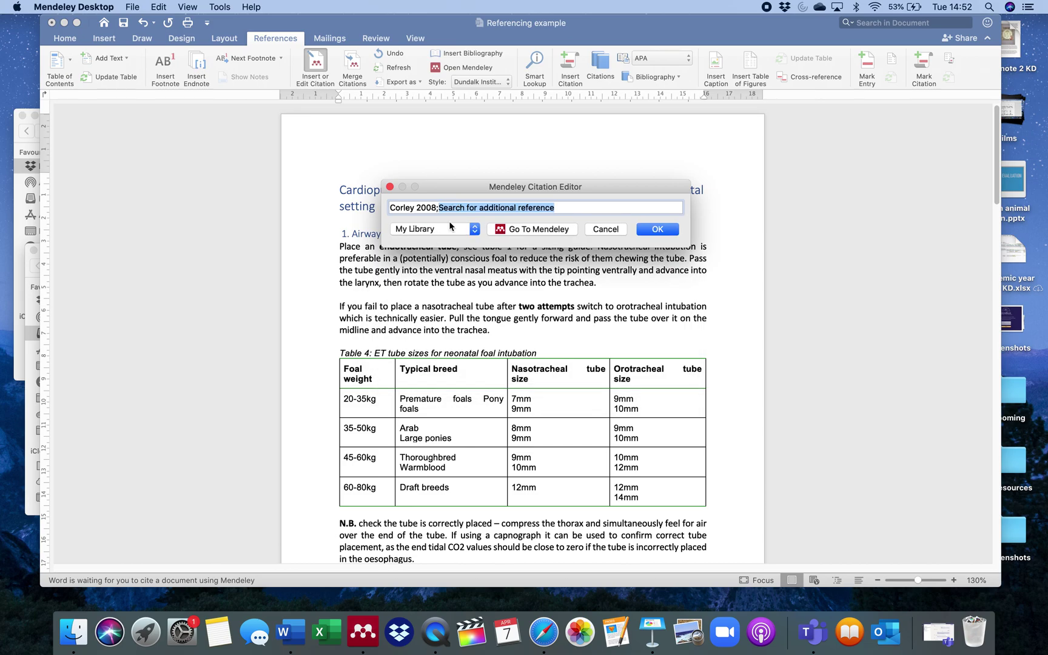
click(659, 229)
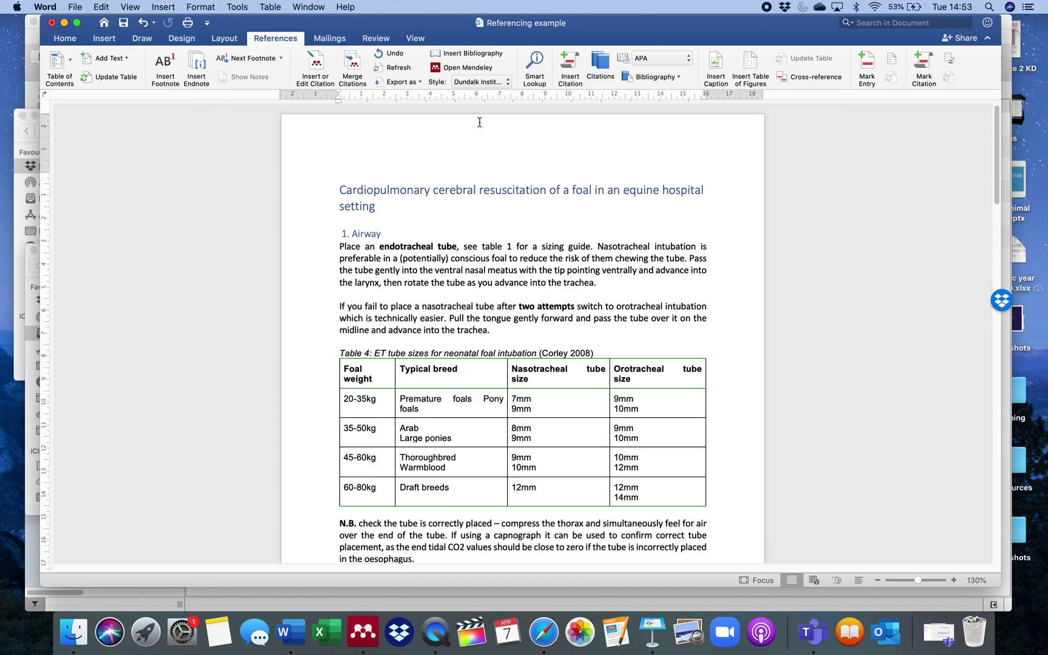
click(467, 87)
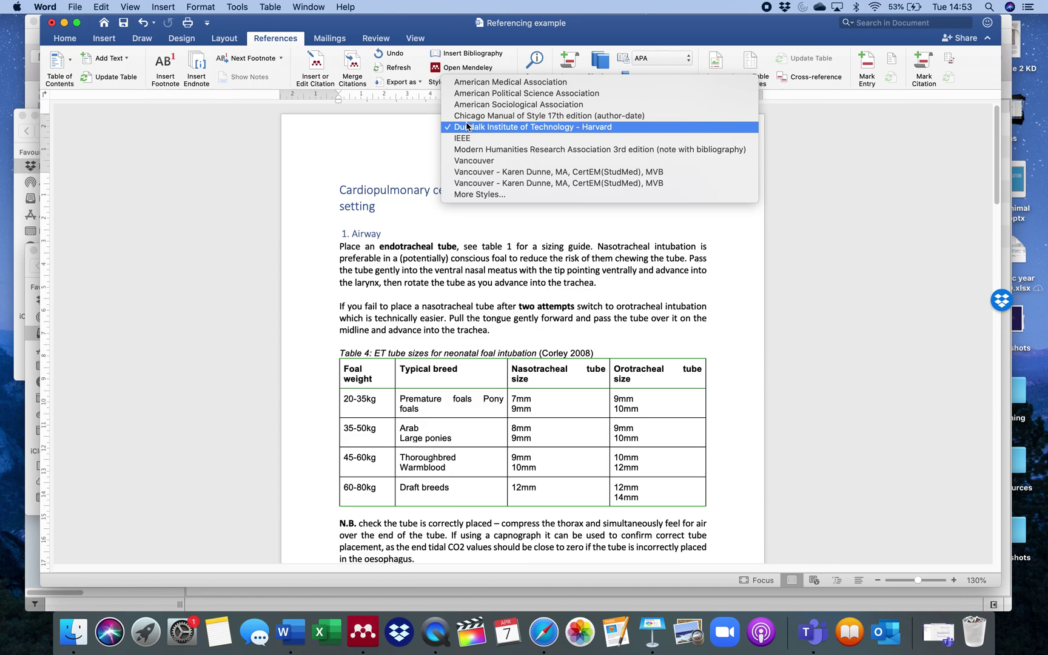
click(457, 72)
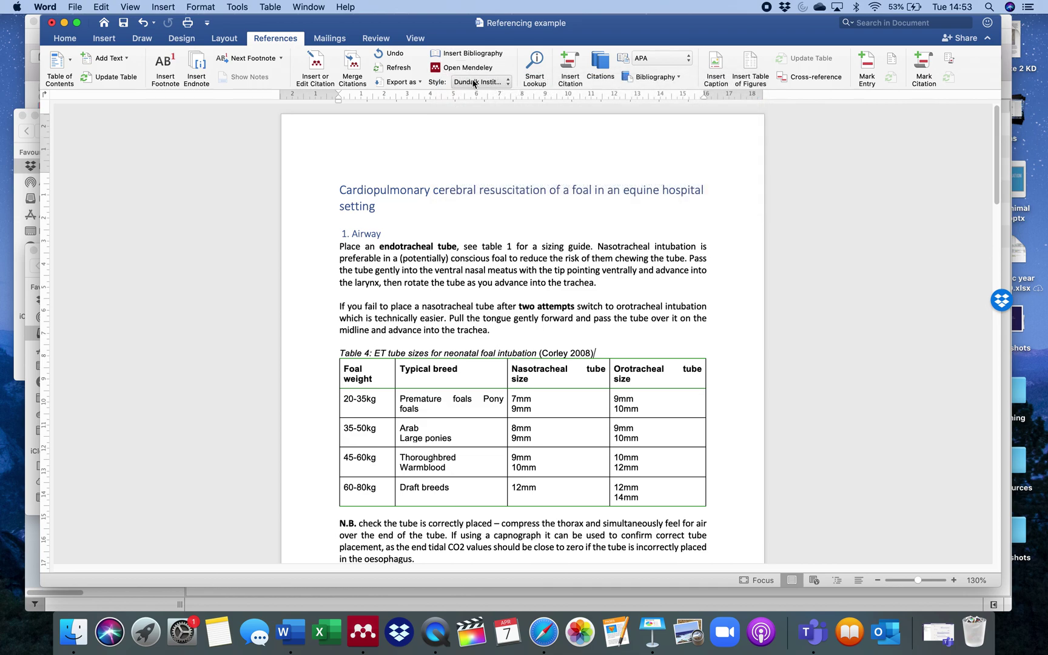
click(509, 86)
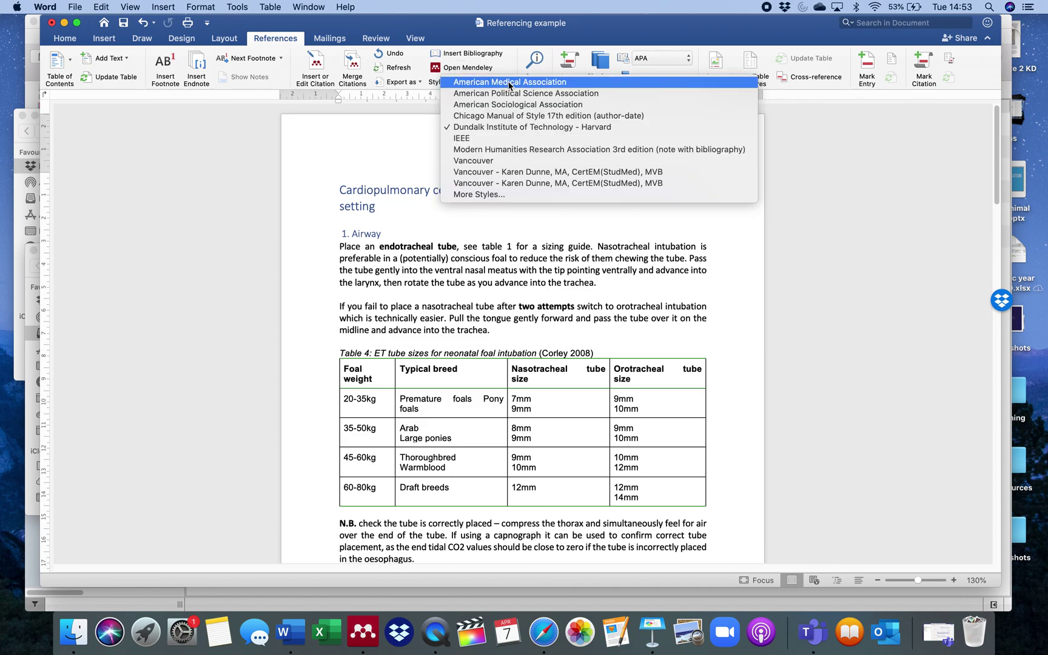
click(491, 199)
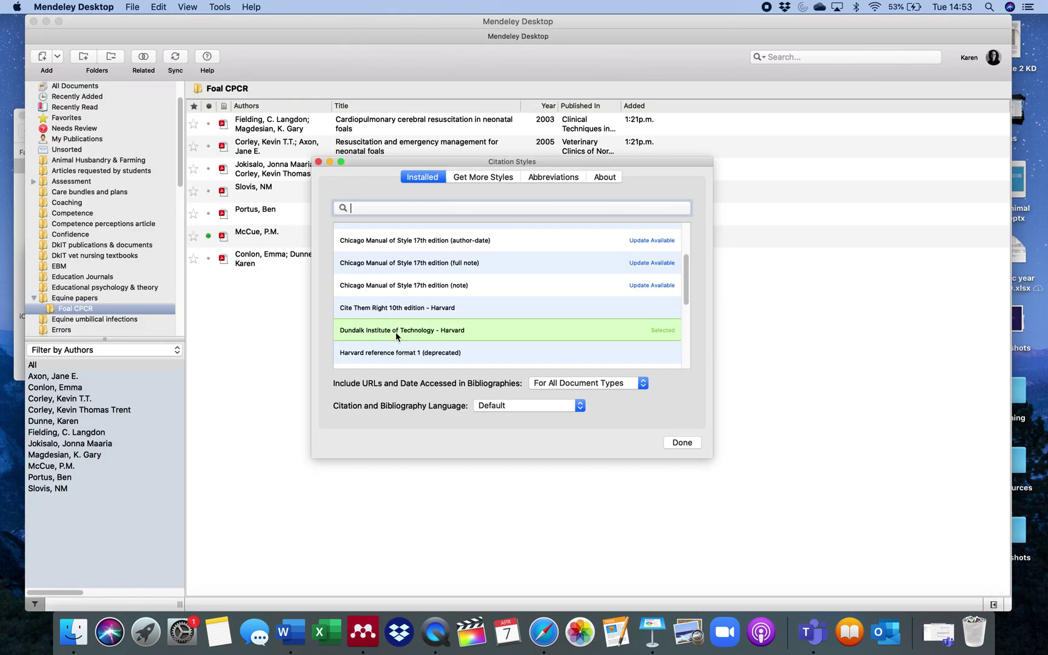
click(682, 442)
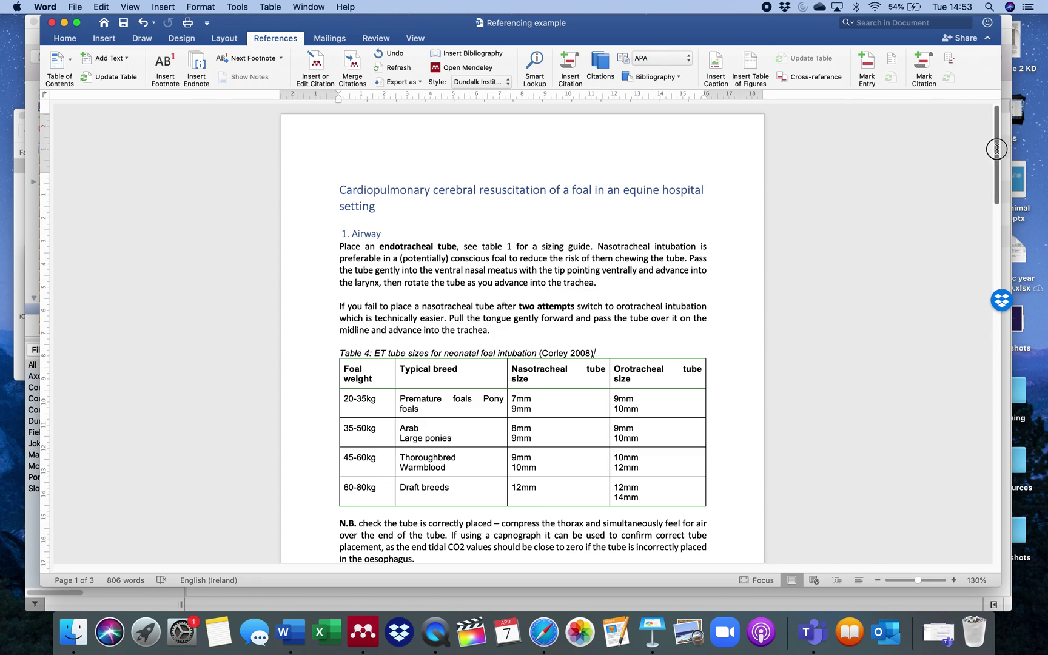
Step: Scroll past Table 4 in Word, then switch to Mendeley Desktop
scroll(996, 147, down, 8)
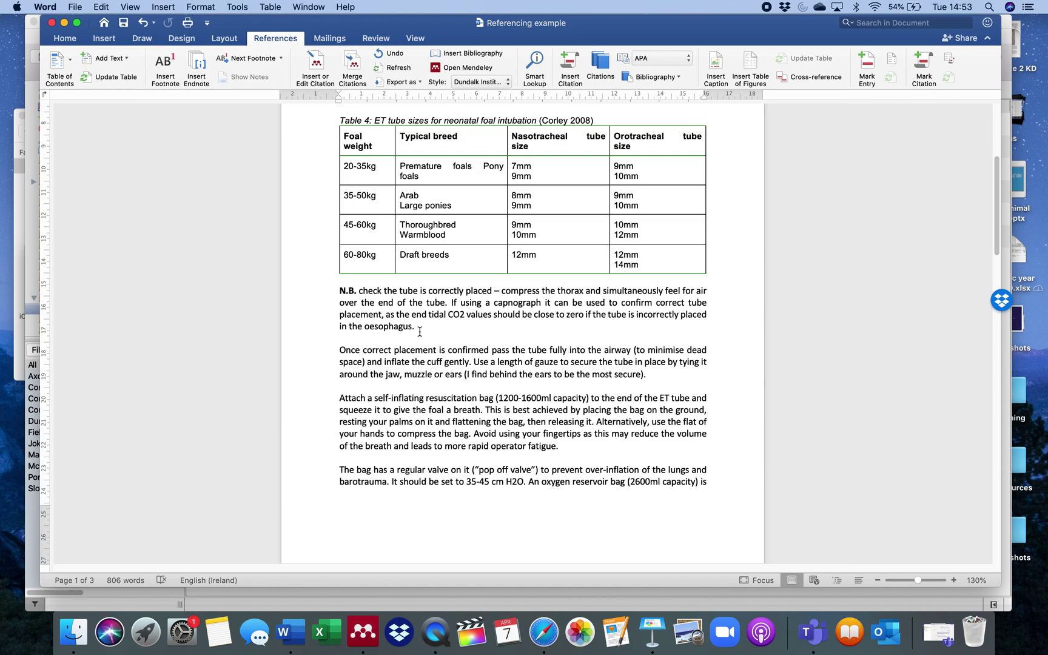
key(super+Tab)
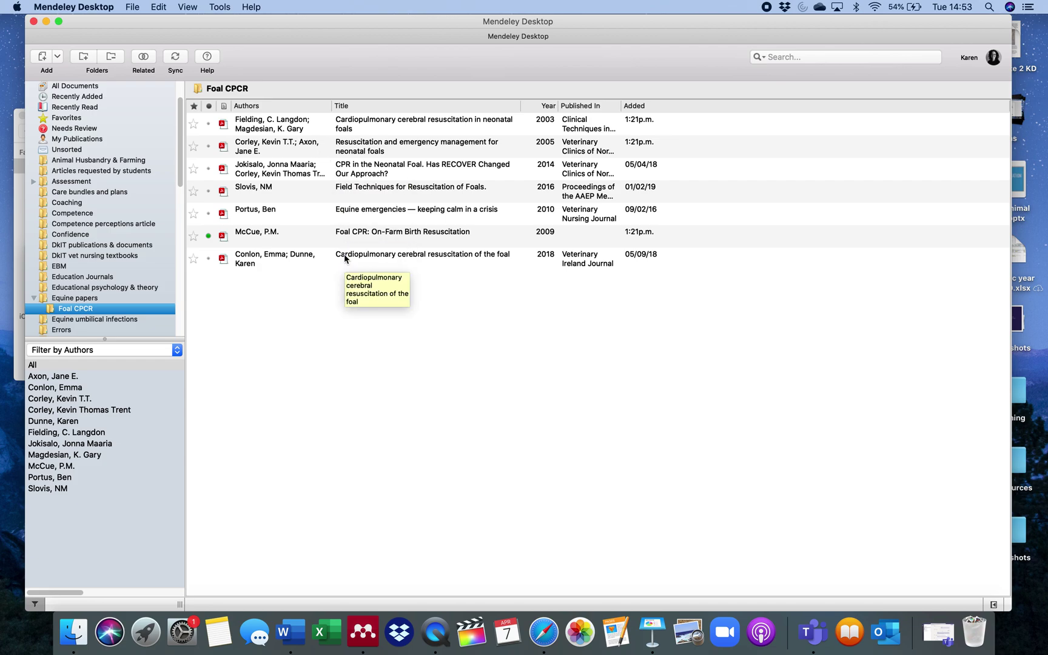
Step: Search the CPR in the Neonatal Foal PDF for 'capno', then open the neonatal foal resuscitation paper
click(340, 174)
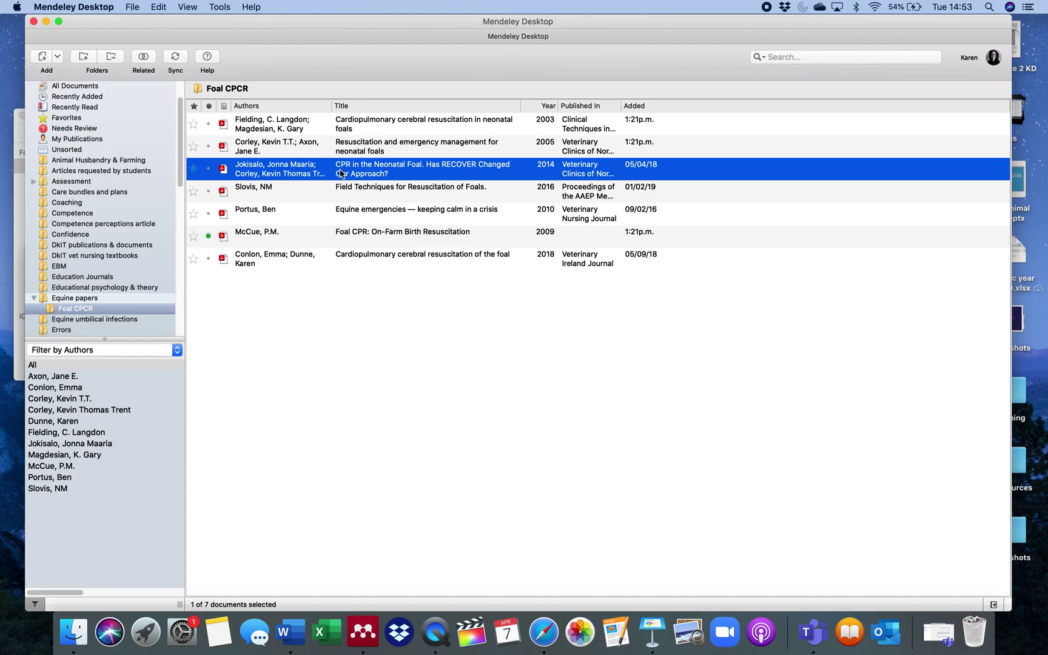
double_click(340, 171)
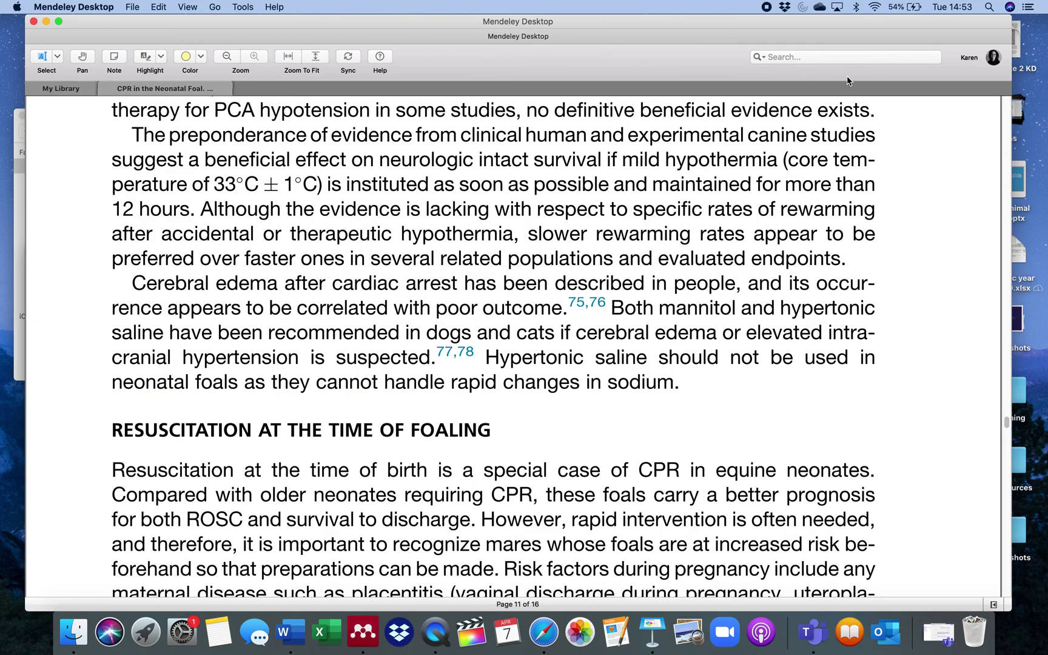
click(797, 56)
text(ca)
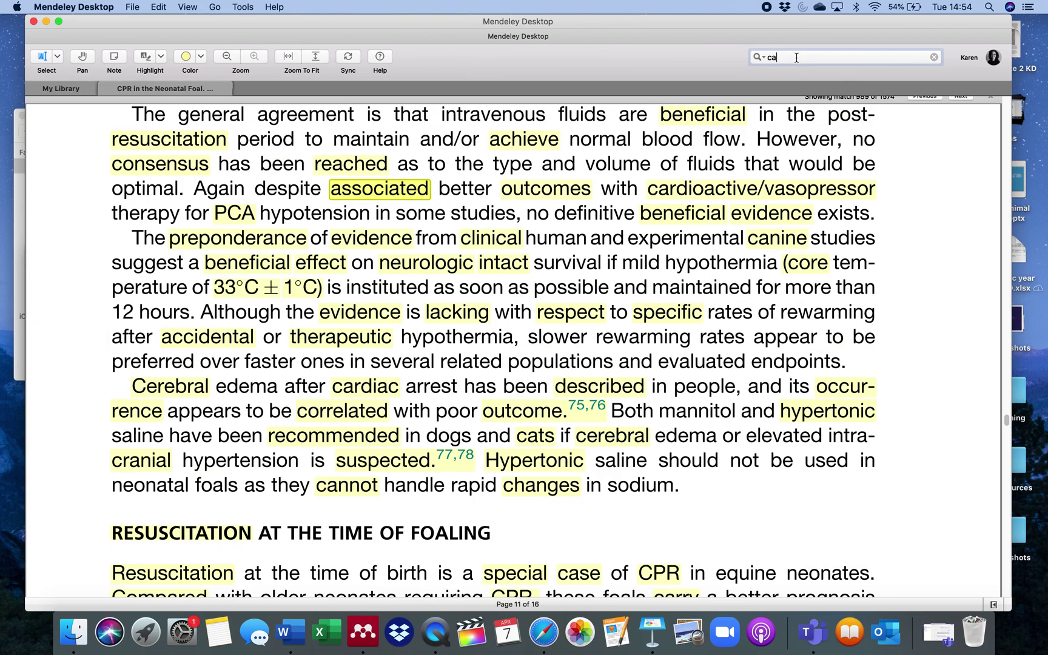
text(pnograph)
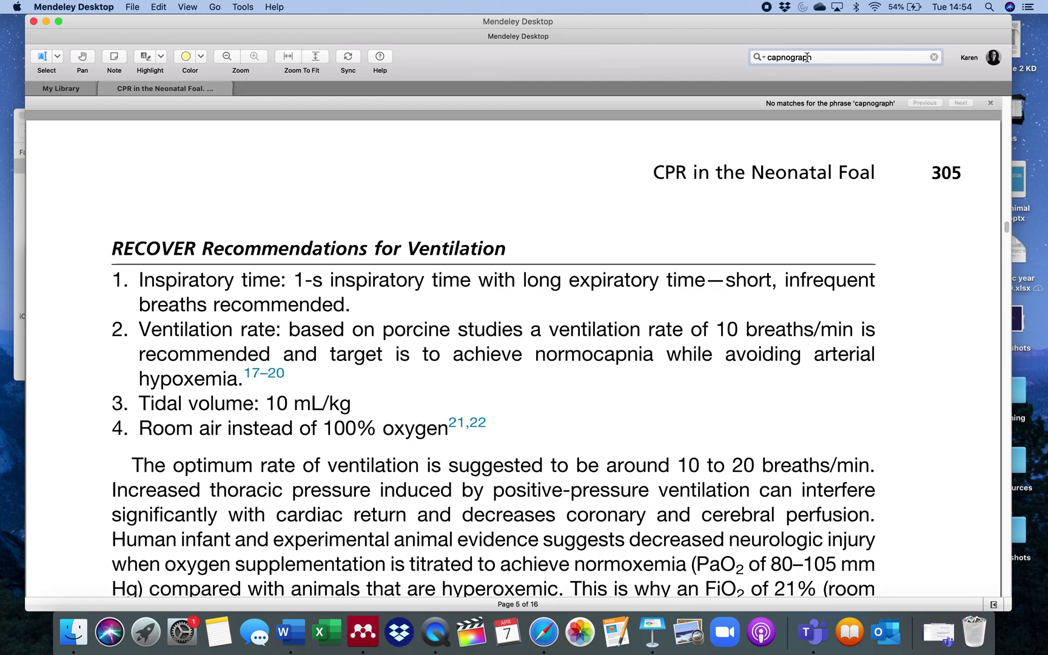
key(BackSpace)
key(BackSpace)
key(BackSpace)
key(BackSpace)
key(BackSpace)
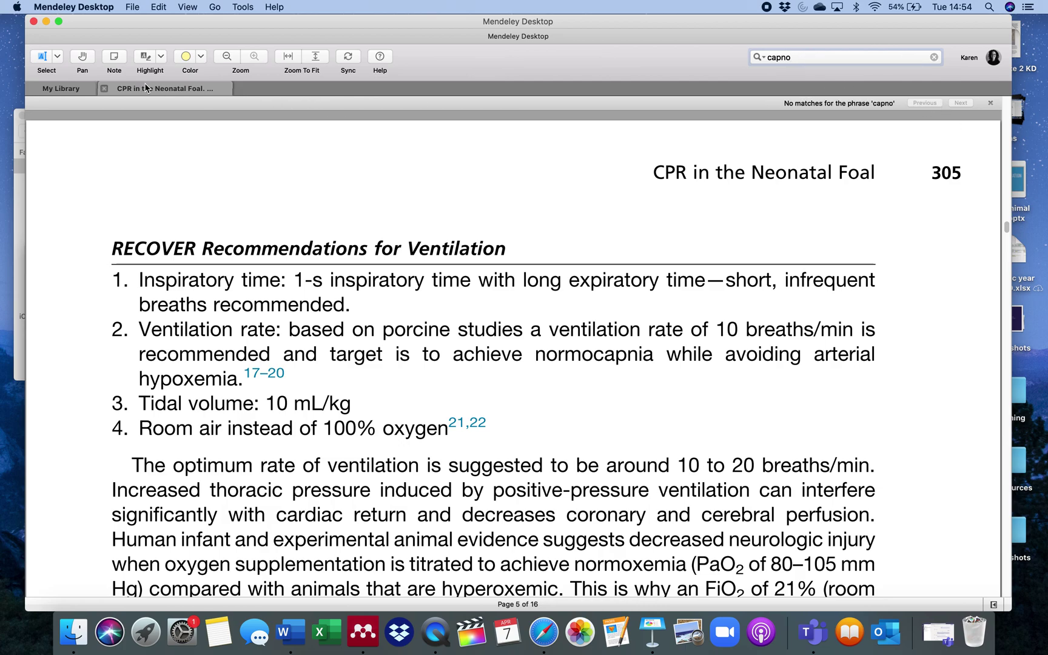
click(60, 89)
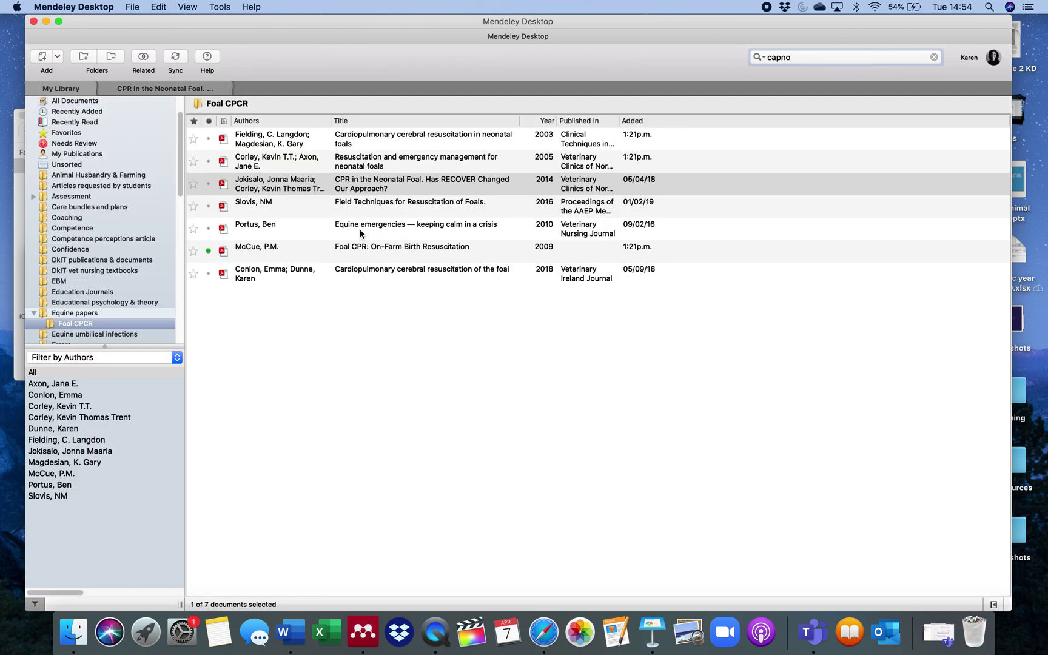
double_click(361, 161)
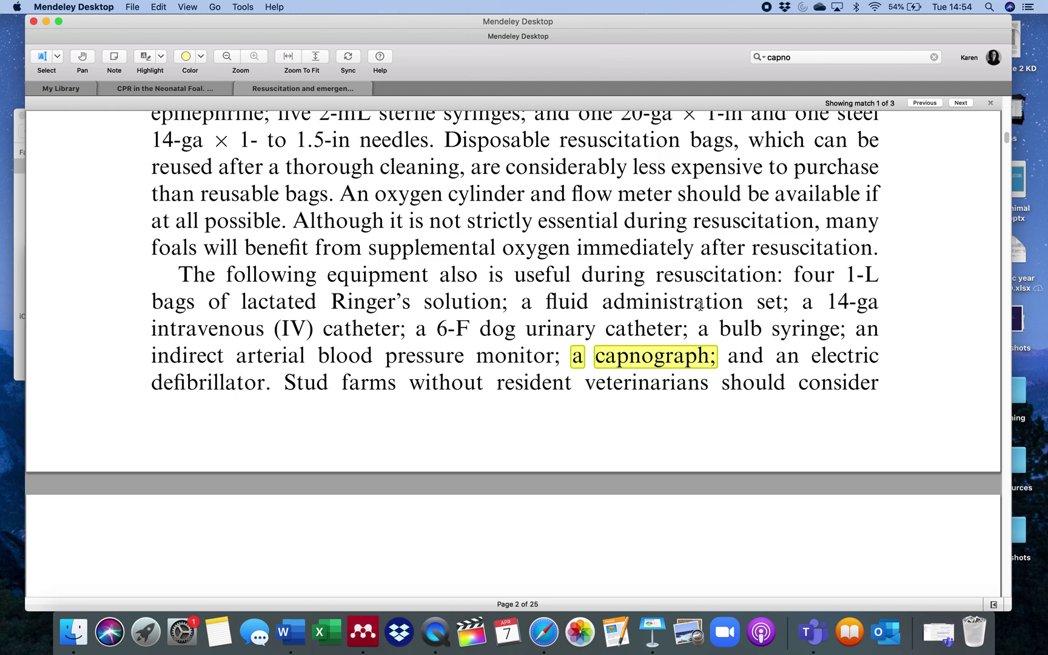
Step: Review the capnograph matches in the Corley and Axon paper, then return to Word
click(961, 103)
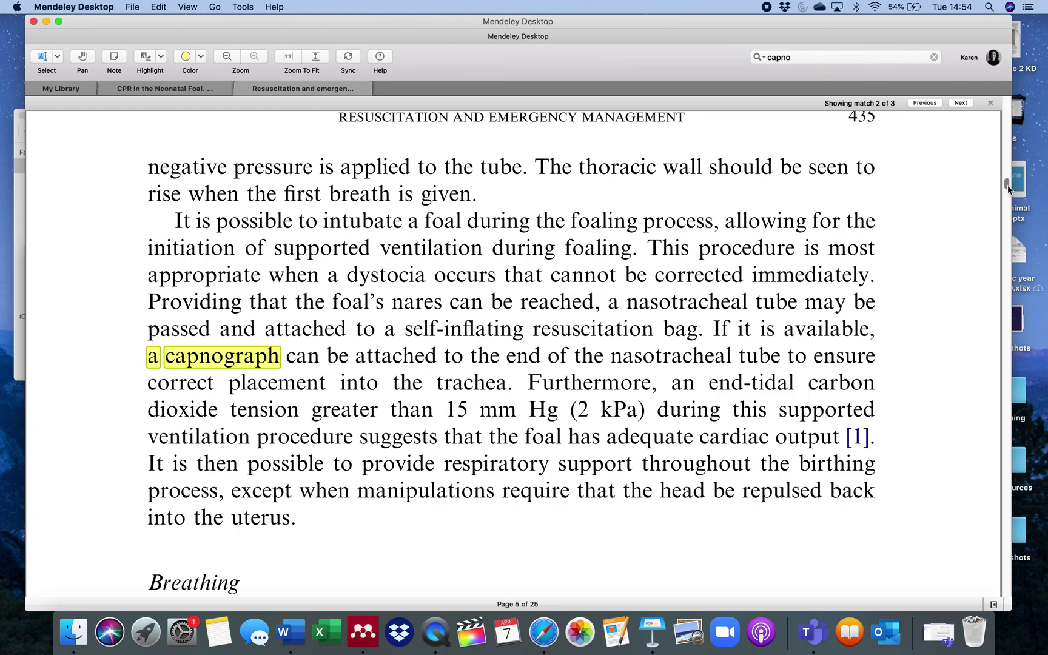
drag(1007, 185, 1007, 100)
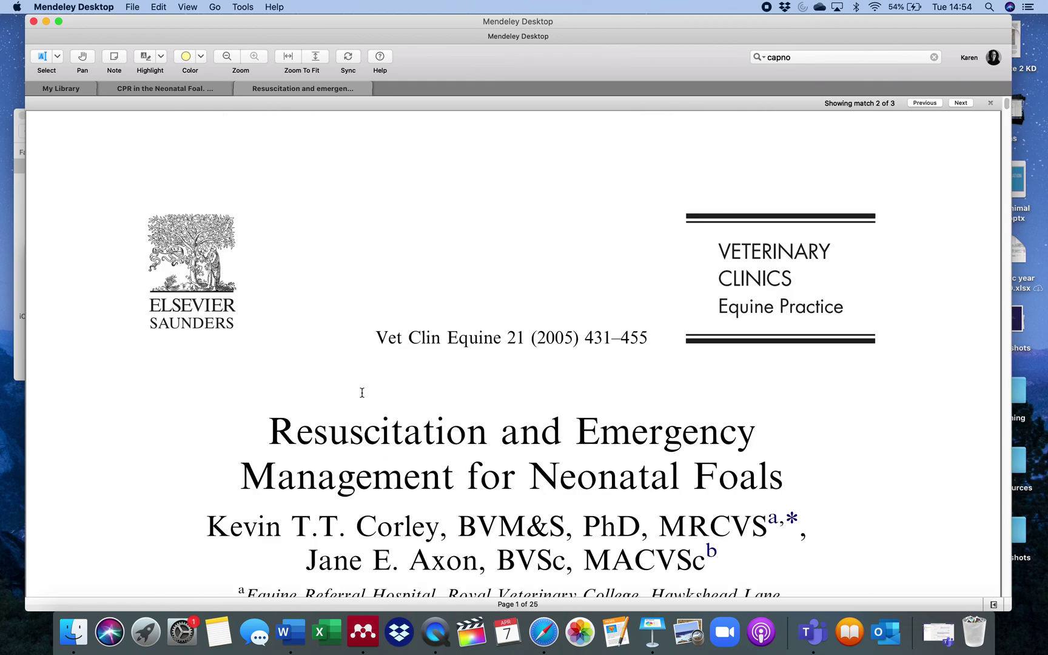
key(super+Tab)
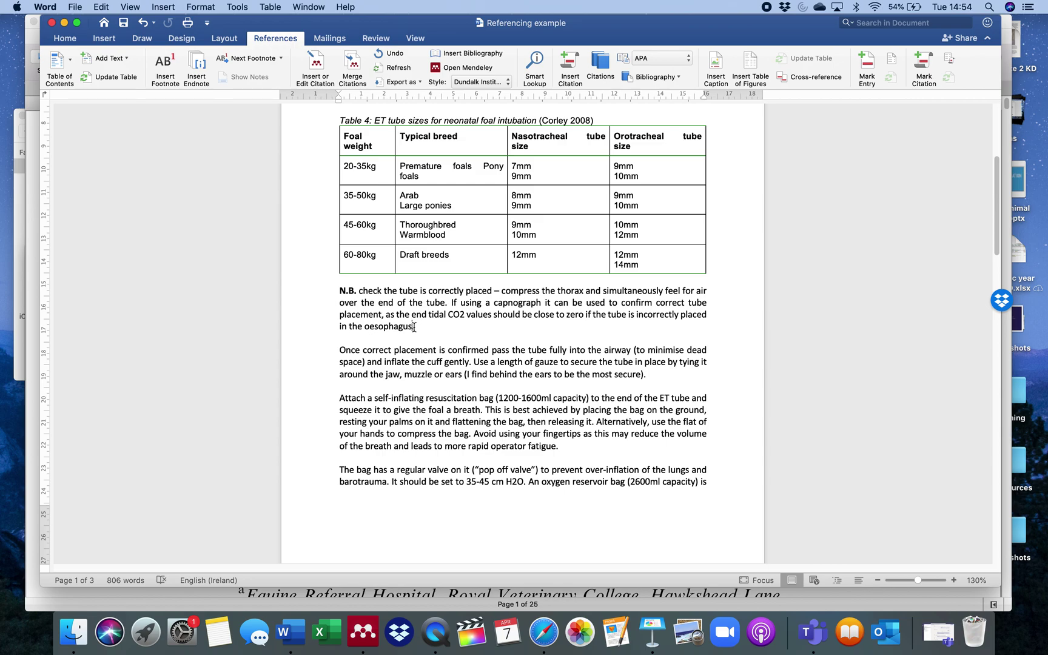
Step: Insert a Mendeley citation (Corley and Axon 2005) after 'oesophagus' in the N.B. paragraph
click(415, 327)
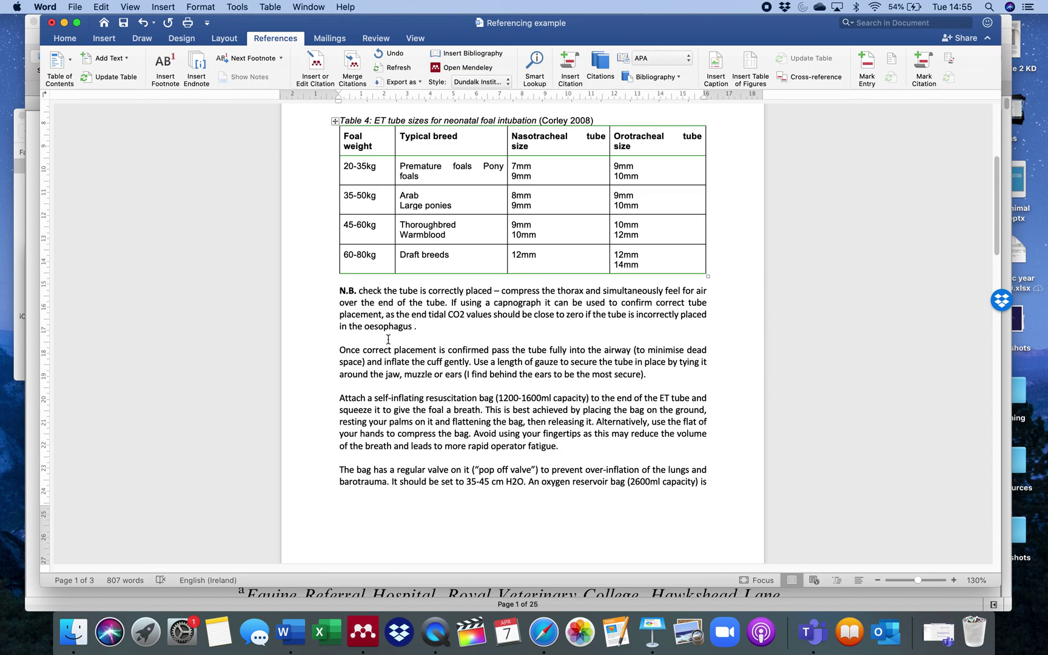
click(322, 59)
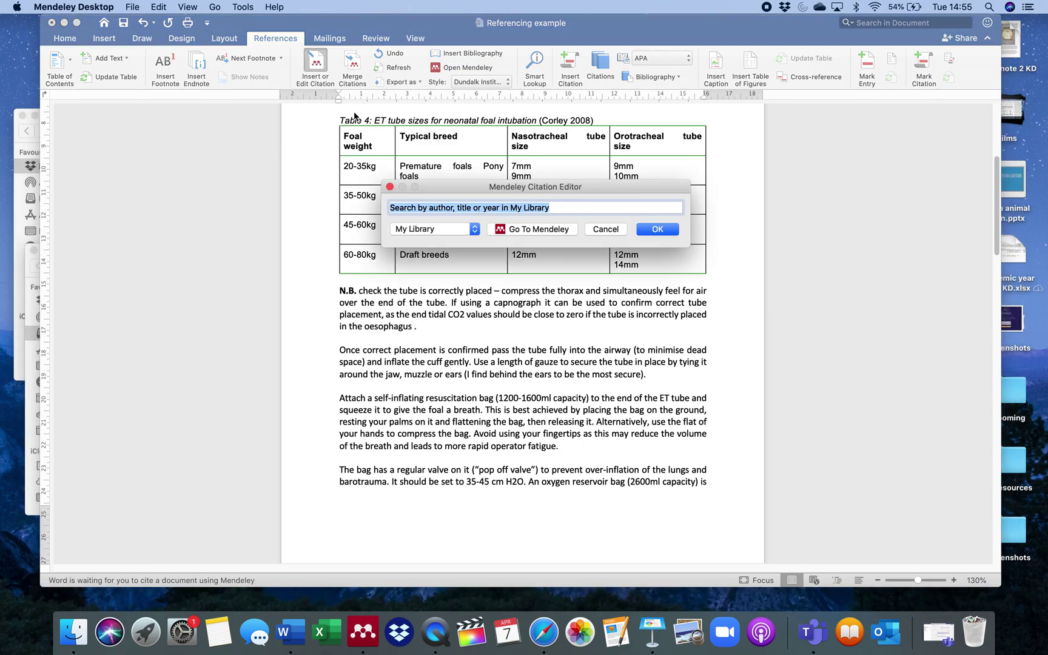
text(corley )
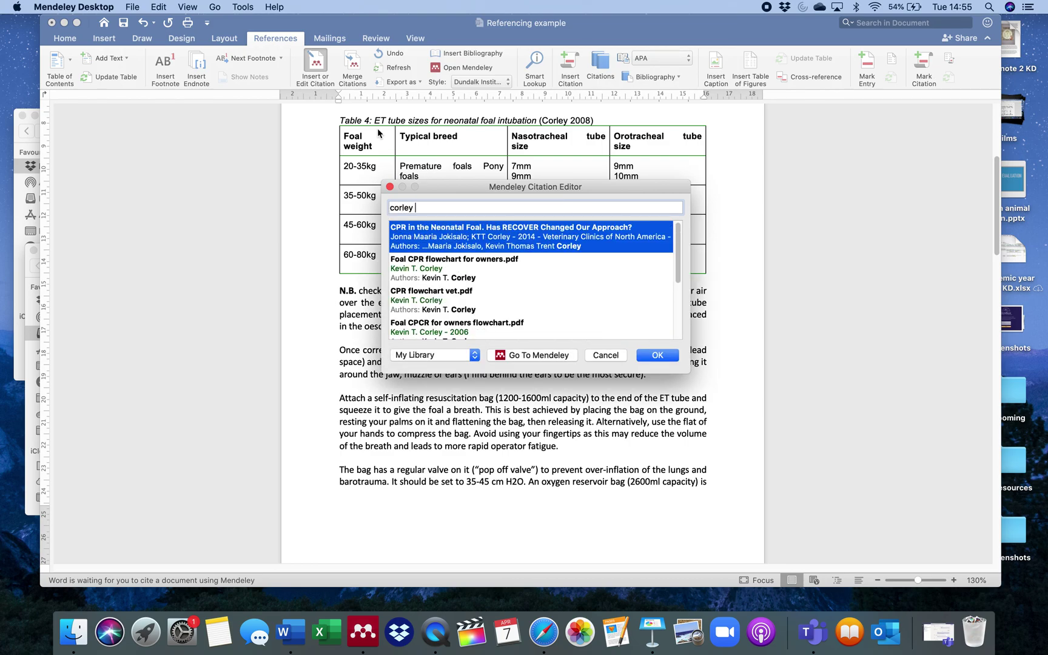
text(axon)
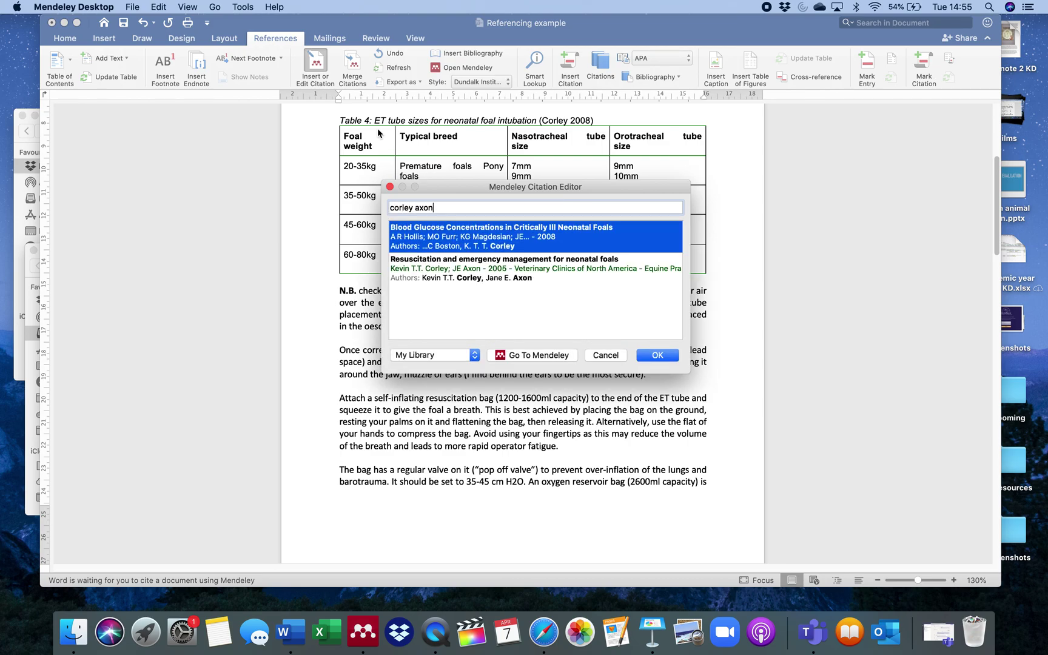
click(433, 267)
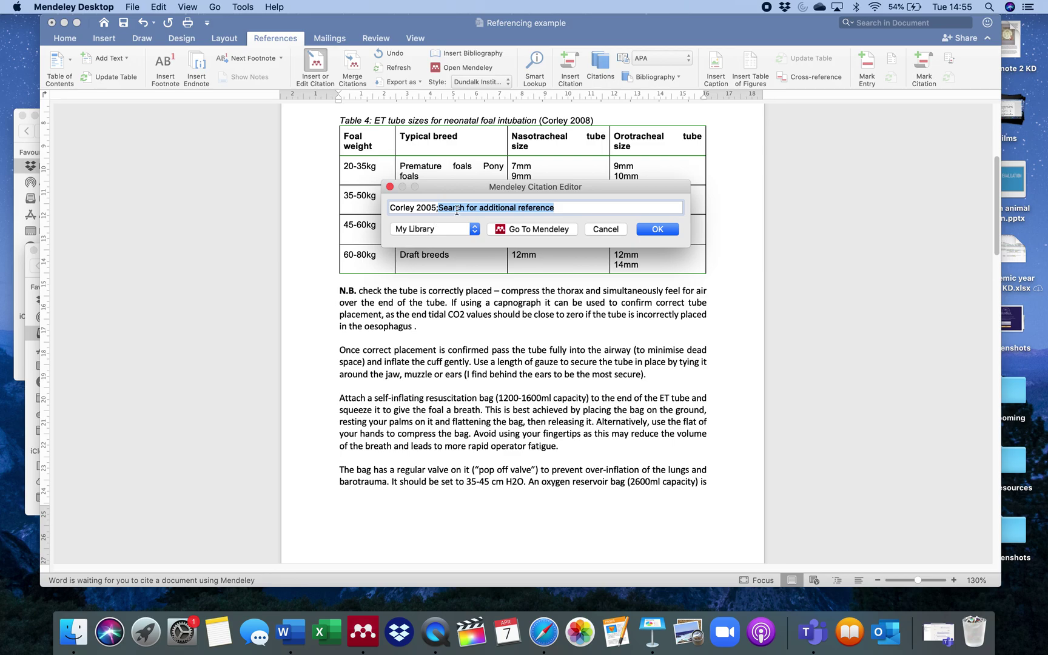
click(660, 233)
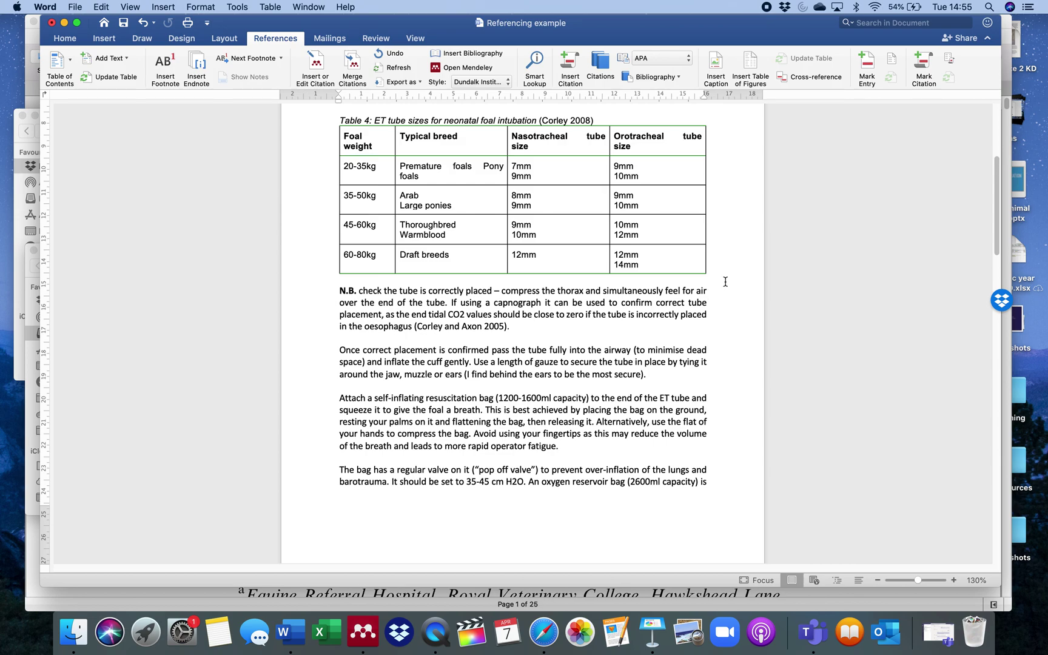
click(997, 194)
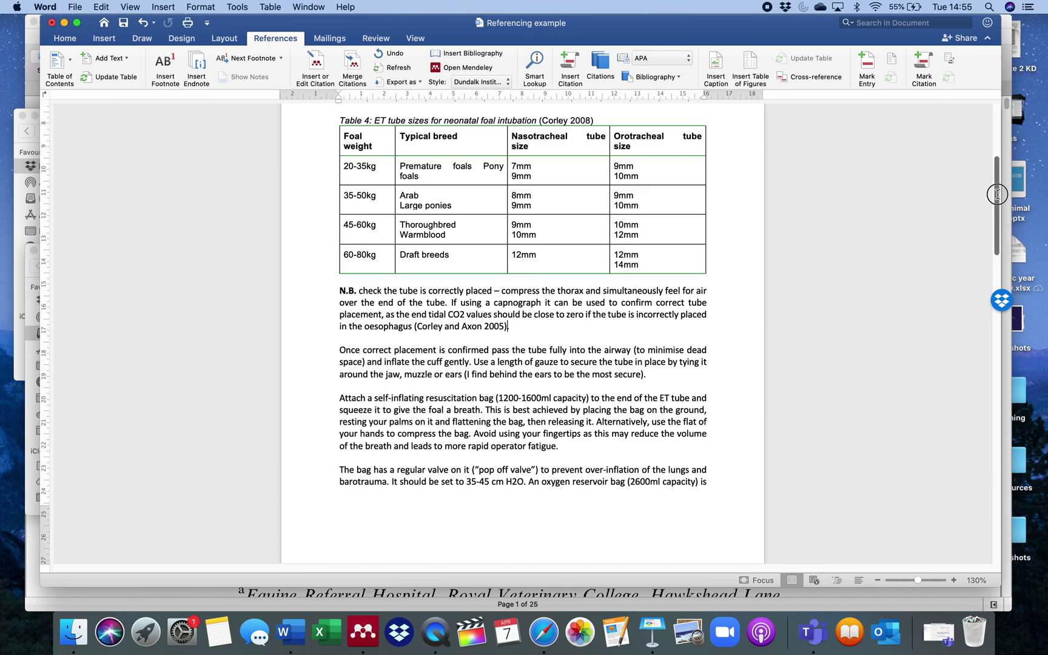
Step: Add a 'References' line below the Figure 6 caption, styled as Heading 2
drag(998, 194, 1008, 225)
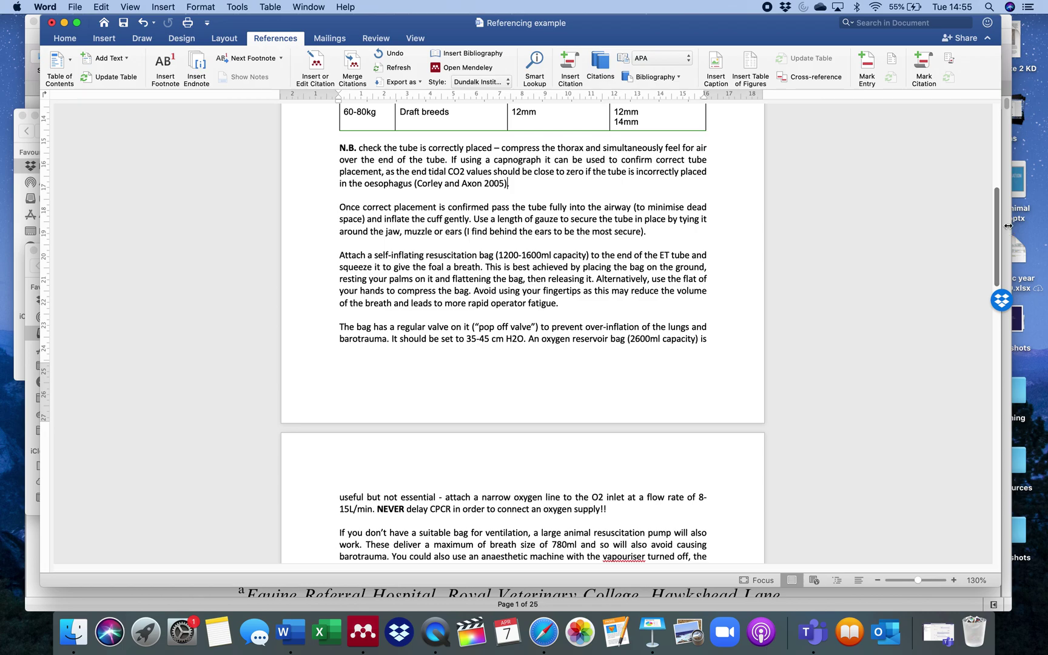
drag(997, 208, 1019, 475)
key(Return)
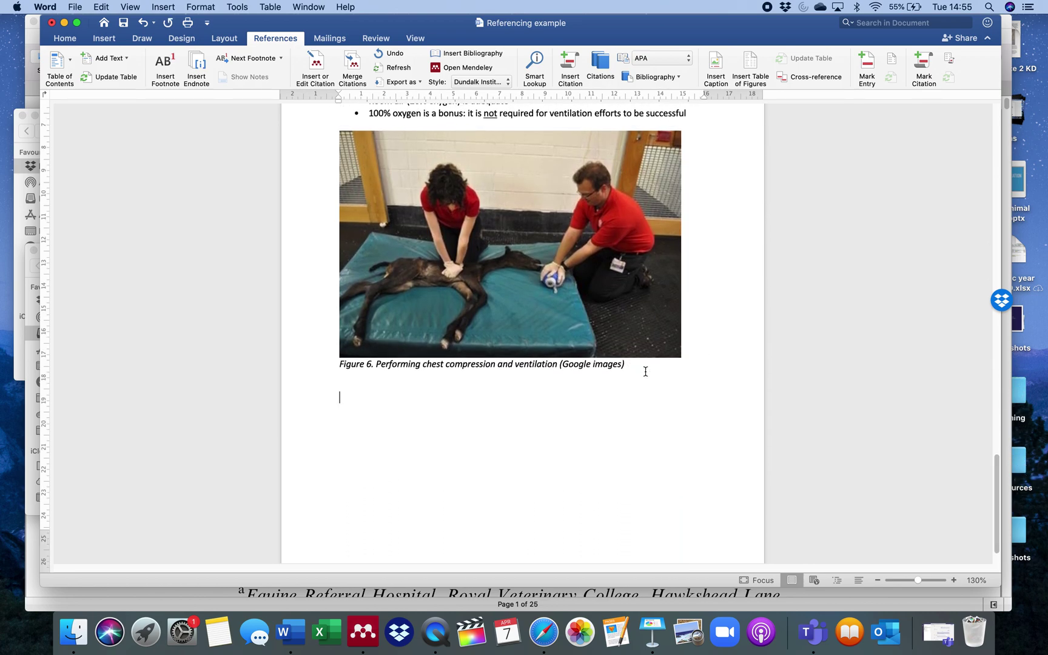
text(References)
triple_click(363, 400)
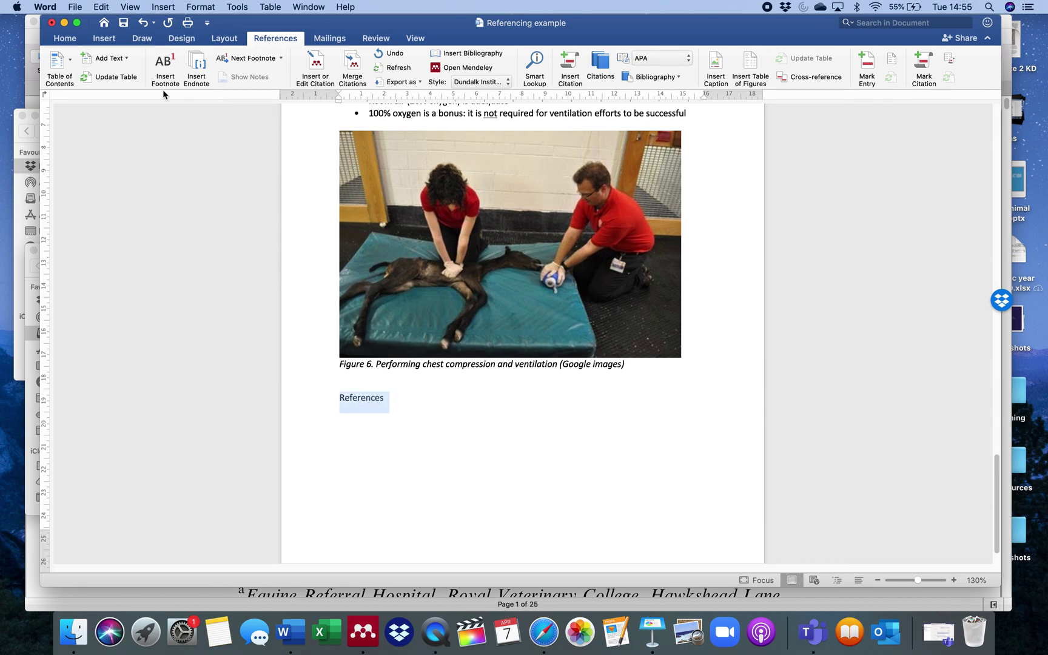
click(65, 39)
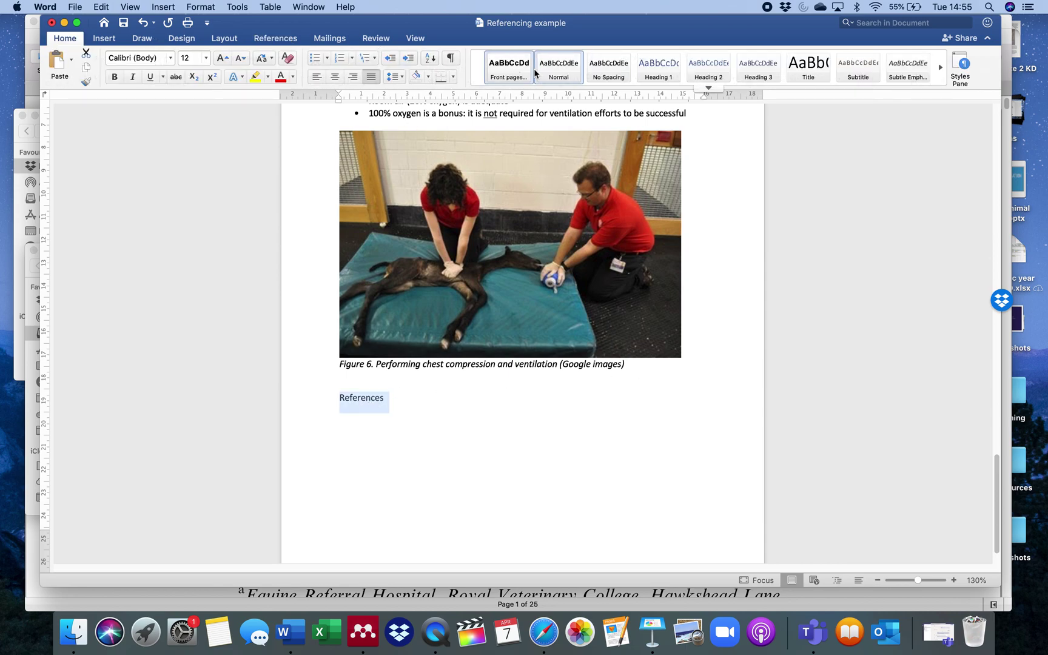
click(704, 67)
Step: Insert the Mendeley bibliography on a new line under the References heading
click(402, 401)
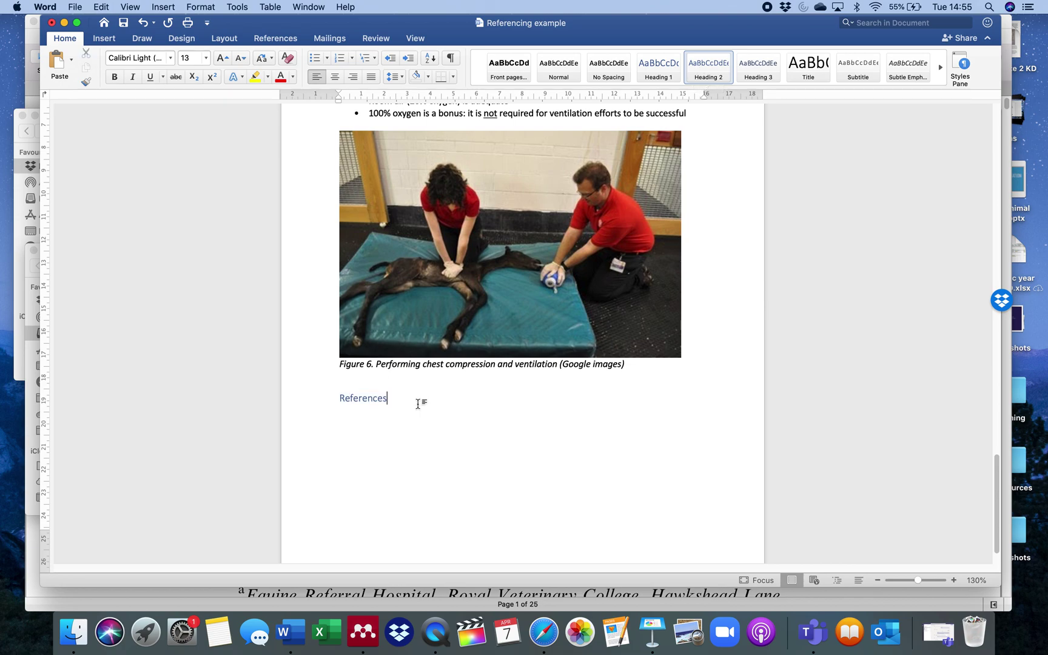
key(Return)
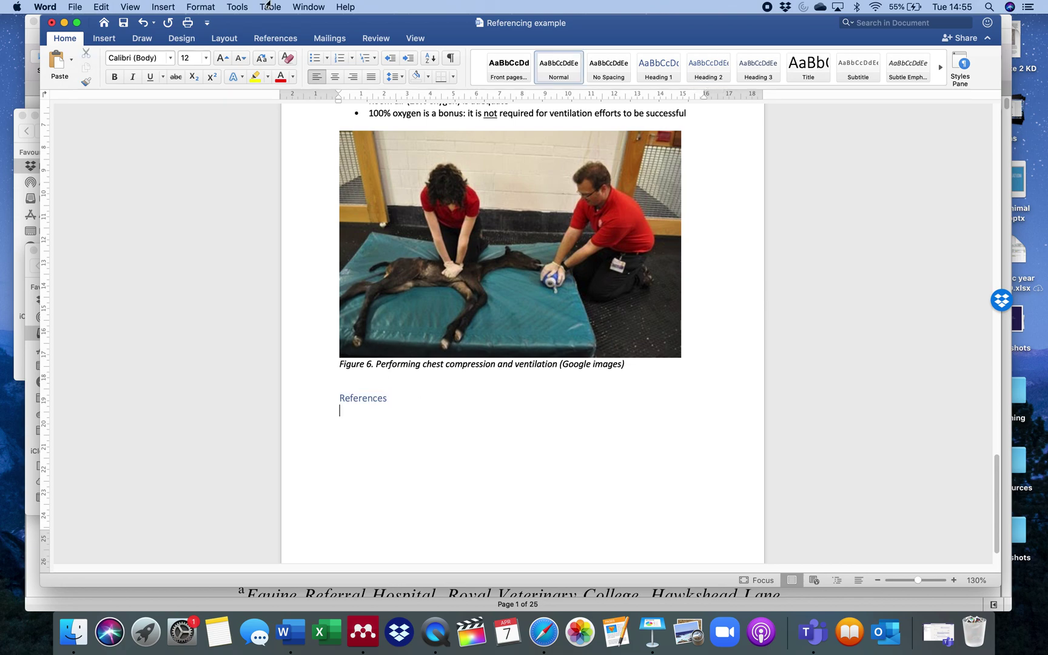
click(280, 39)
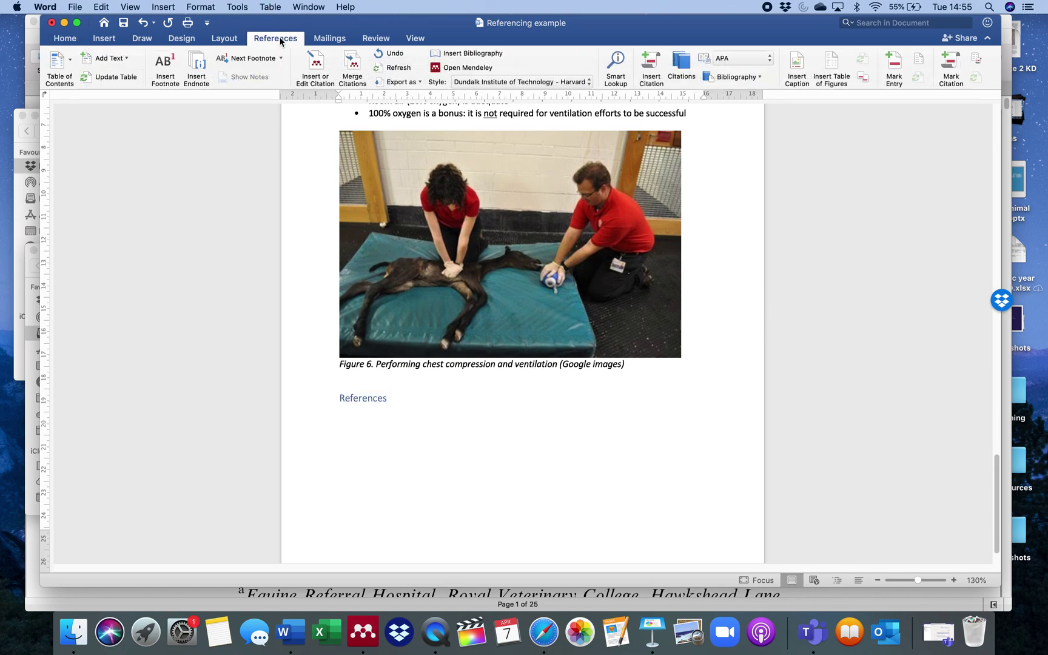
click(460, 53)
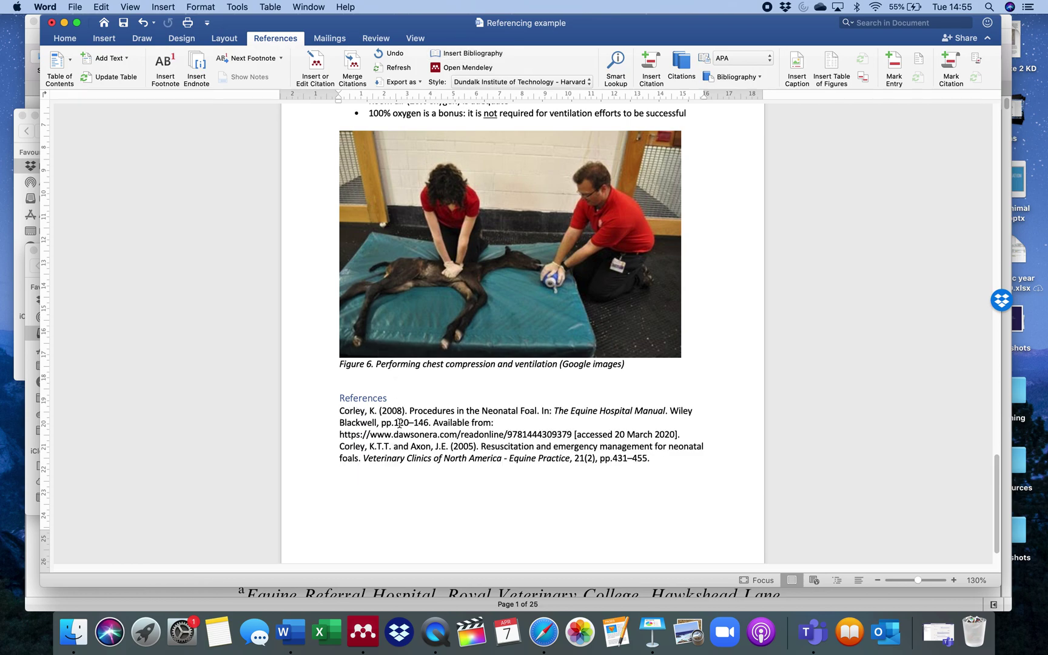